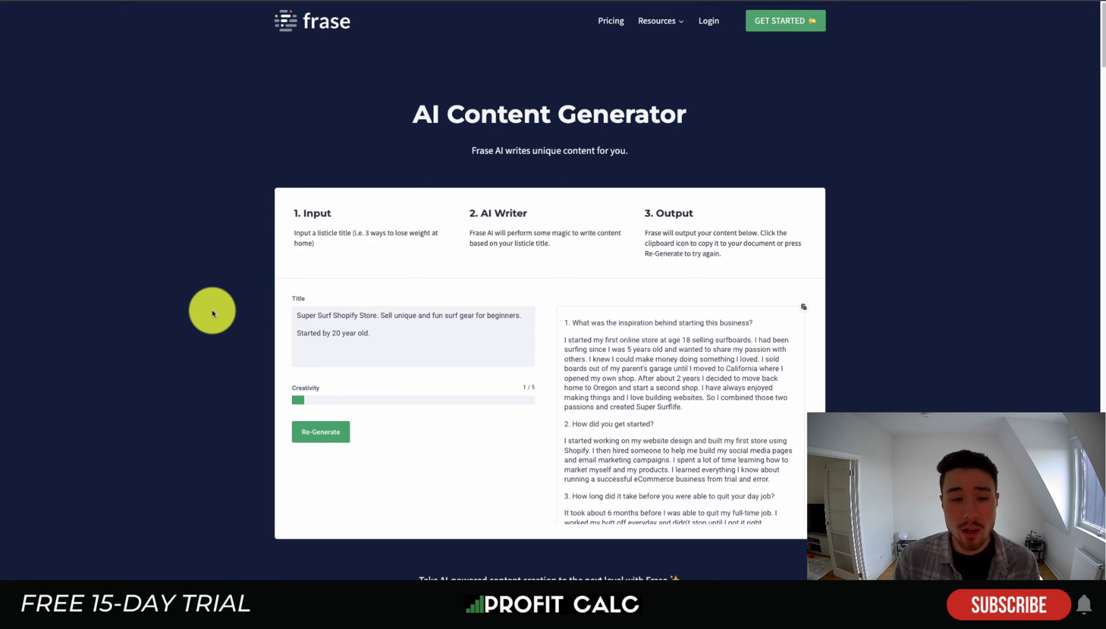
Highlight the input instructions, the AI Writer explanation and the store description in the title
left_click_drag(326, 234, 321, 247)
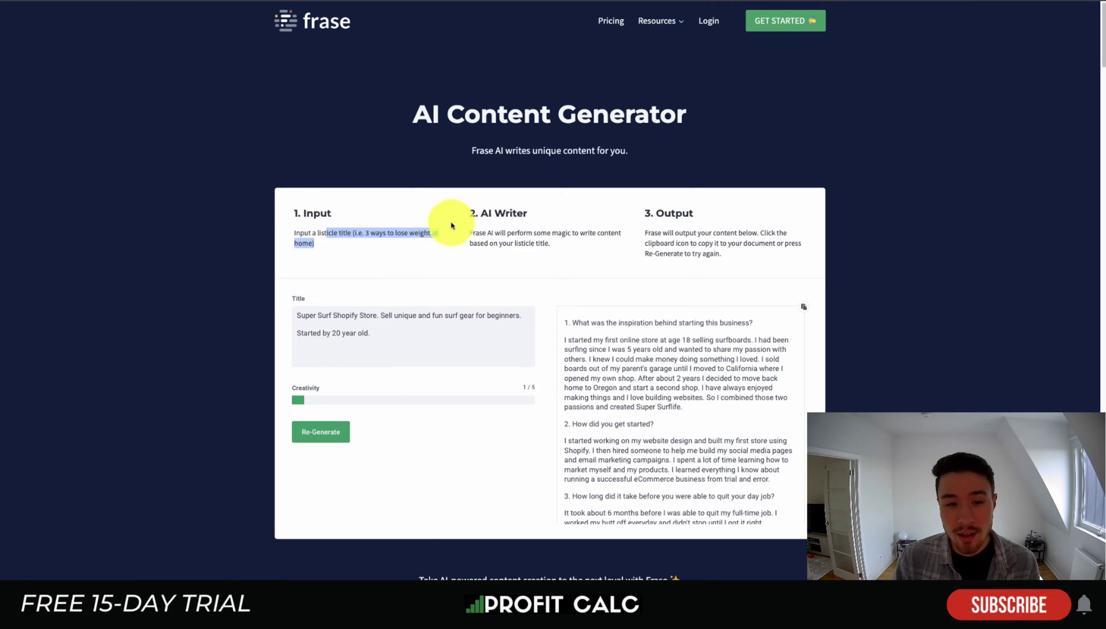
left_click(513, 235)
triple_click(513, 235)
left_click(722, 256)
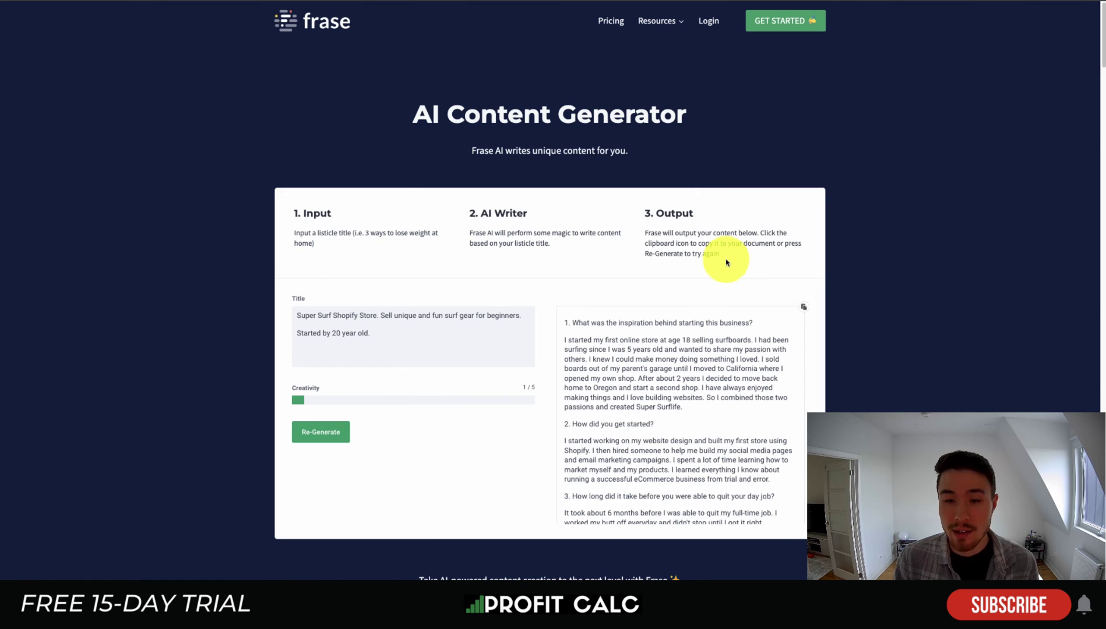
scroll(652, 321, "down", 3)
scroll(461, 395, "down", 7)
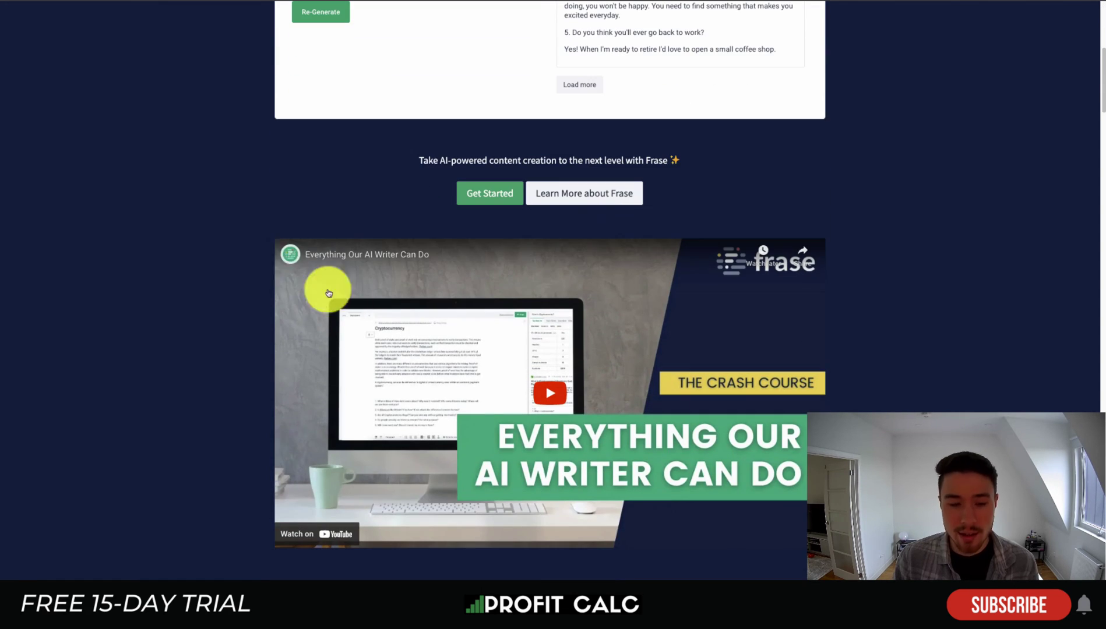
scroll(261, 224, "up", 6)
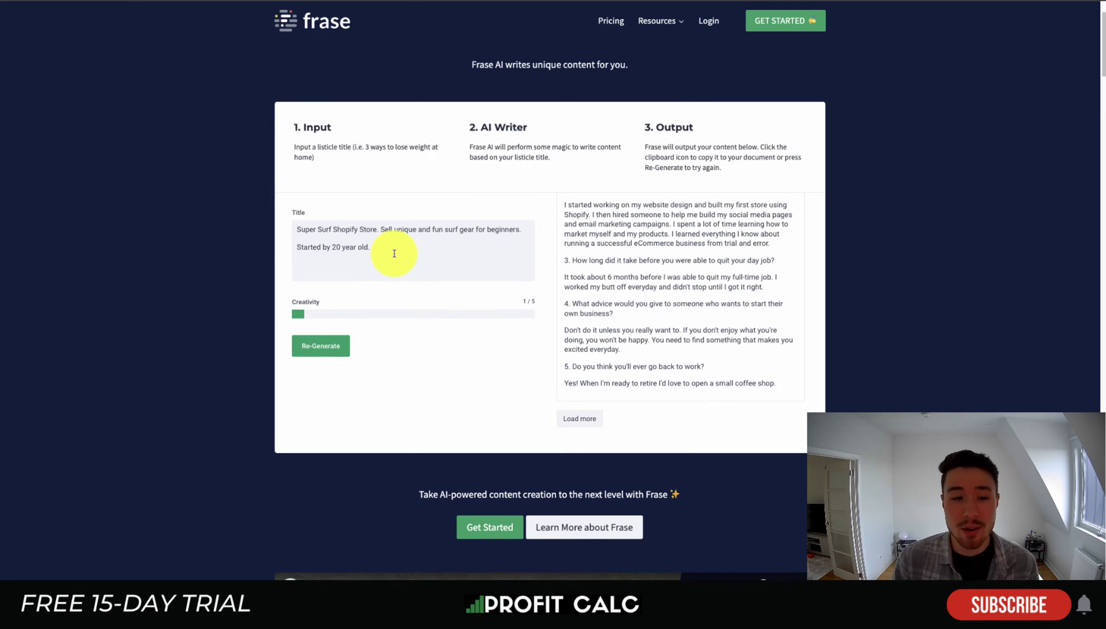
left_click_drag(383, 250, 297, 228)
left_click(662, 244)
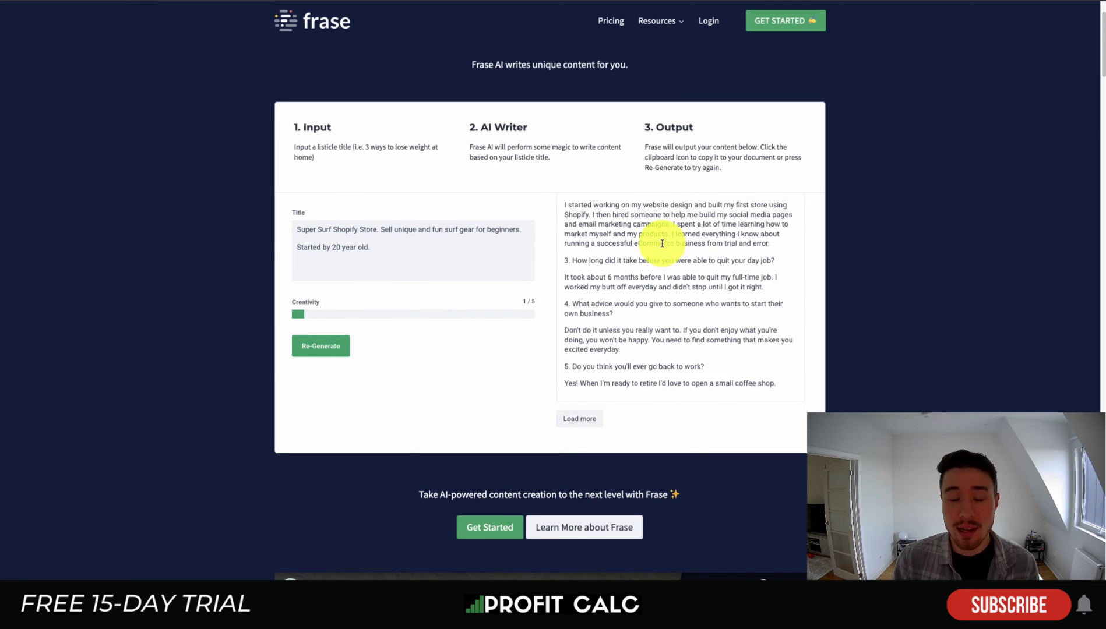
scroll(655, 242, "up", 5)
Highlight the title's second line, the first answer paragraph and the store name
left_click_drag(637, 236, 665, 387)
left_click(397, 244)
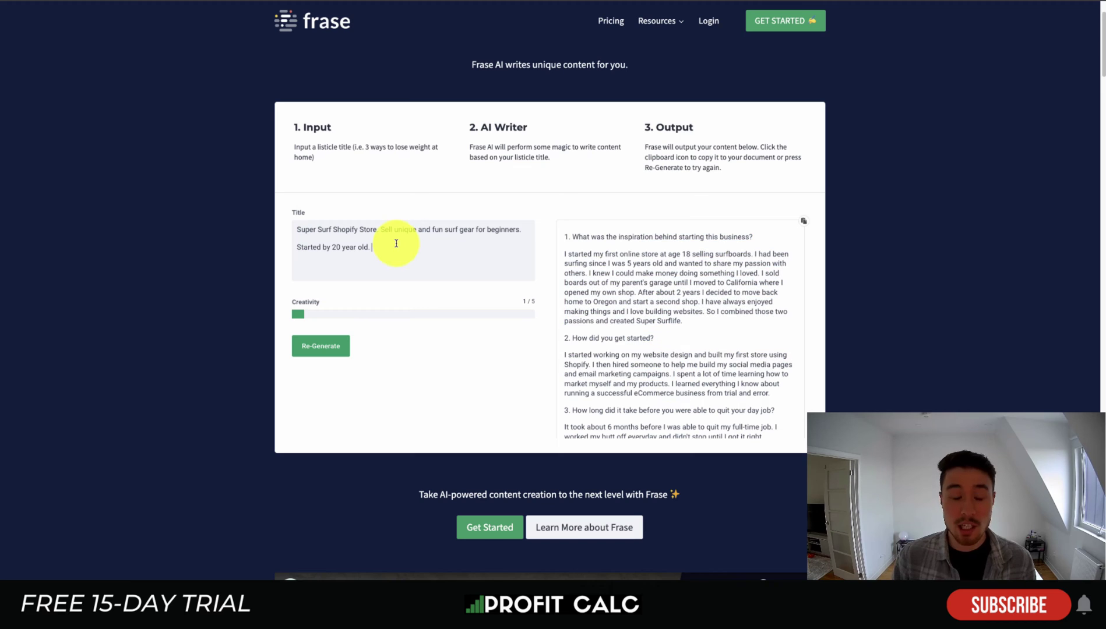
triple_click(383, 247)
left_click_drag(616, 254, 682, 322)
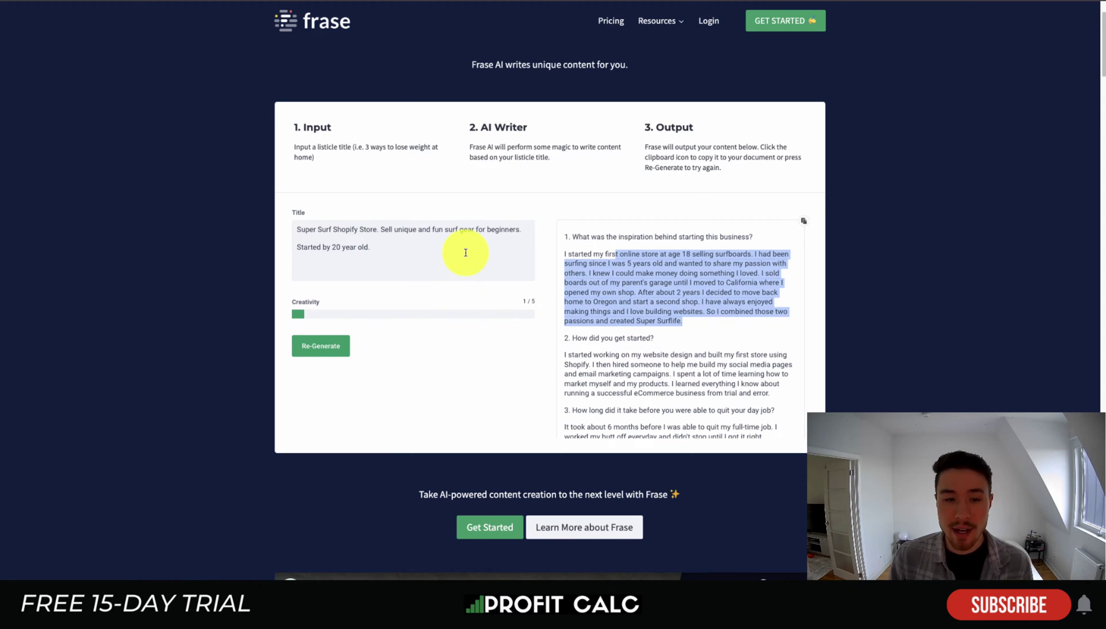
left_click(466, 253)
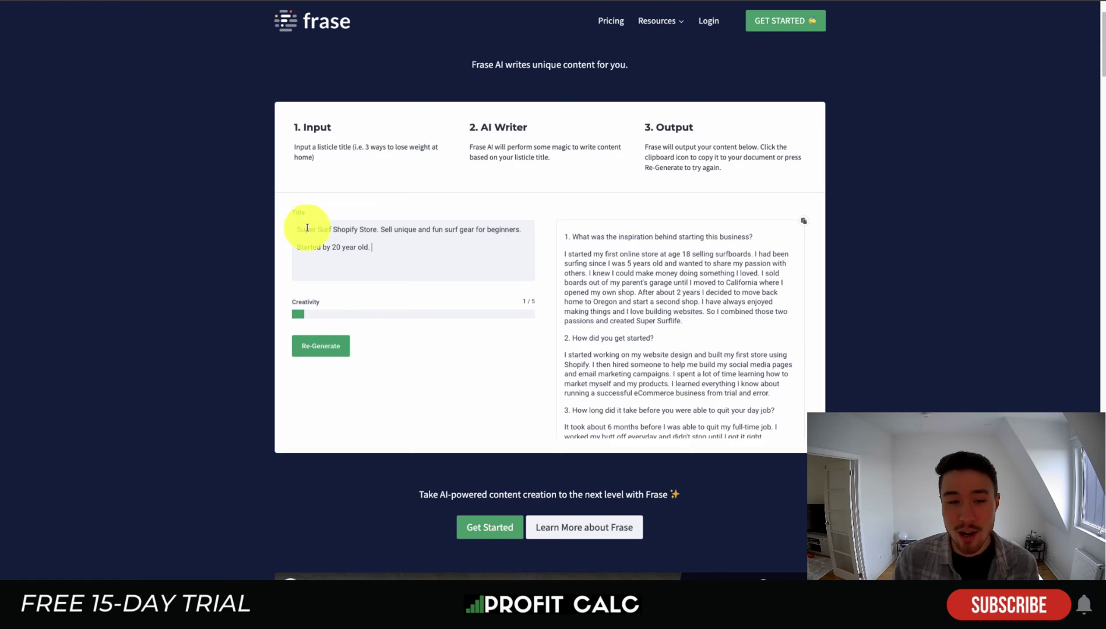
left_click_drag(309, 229, 390, 249)
left_click(393, 248)
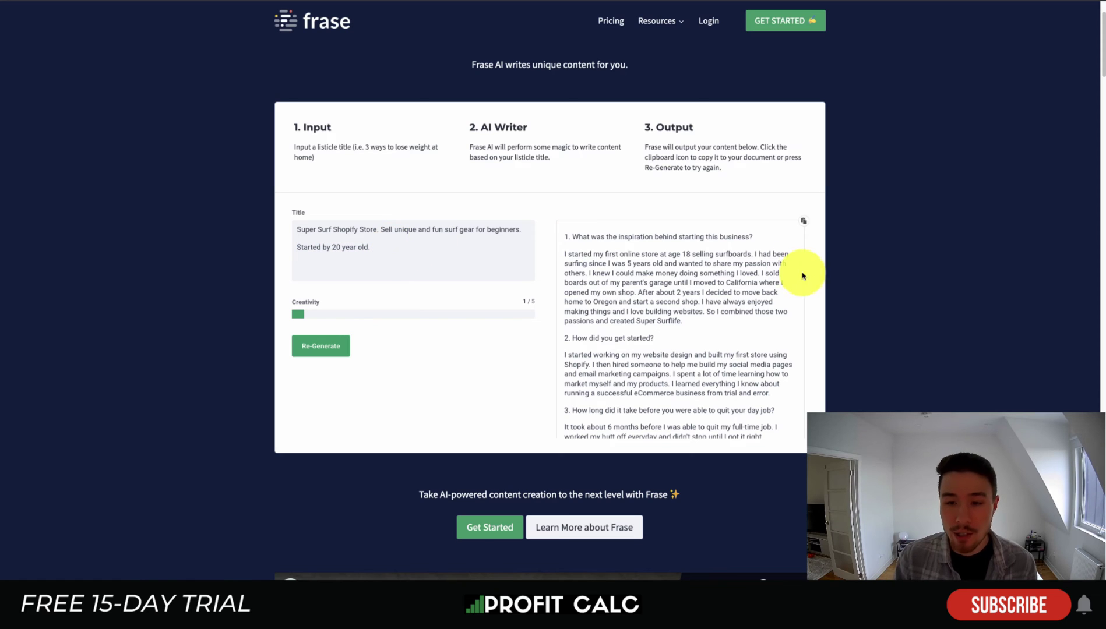
scroll(728, 286, "down", 2)
scroll(729, 288, "up", 2)
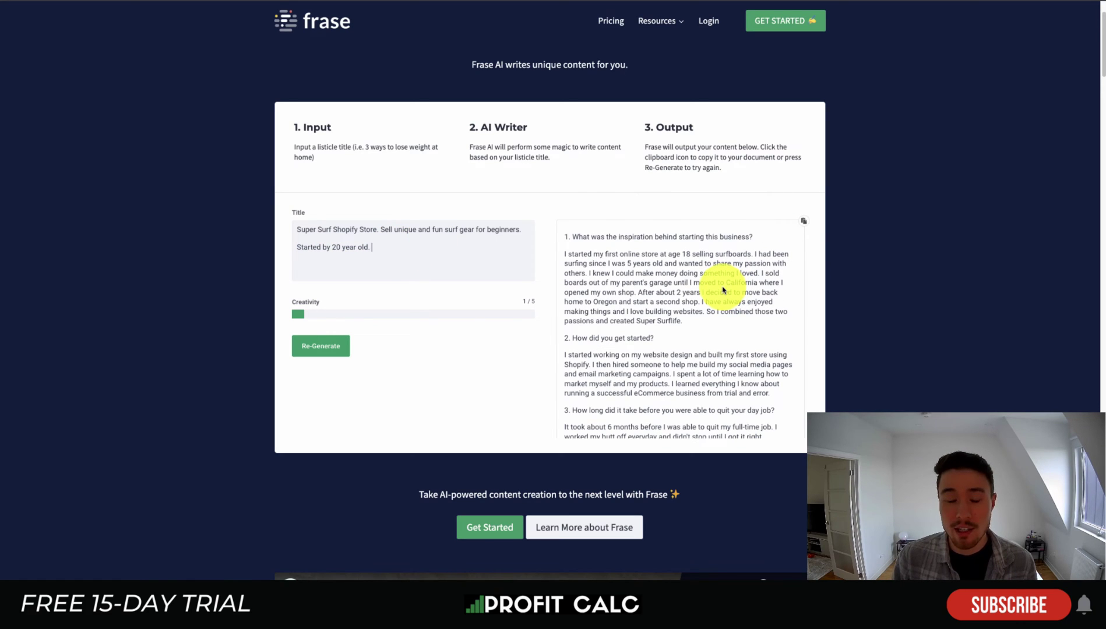
Scroll through the generated questions, highlighting part of question 3
left_click_drag(596, 236, 734, 238)
scroll(684, 288, "down", 1)
scroll(676, 288, "down", 3)
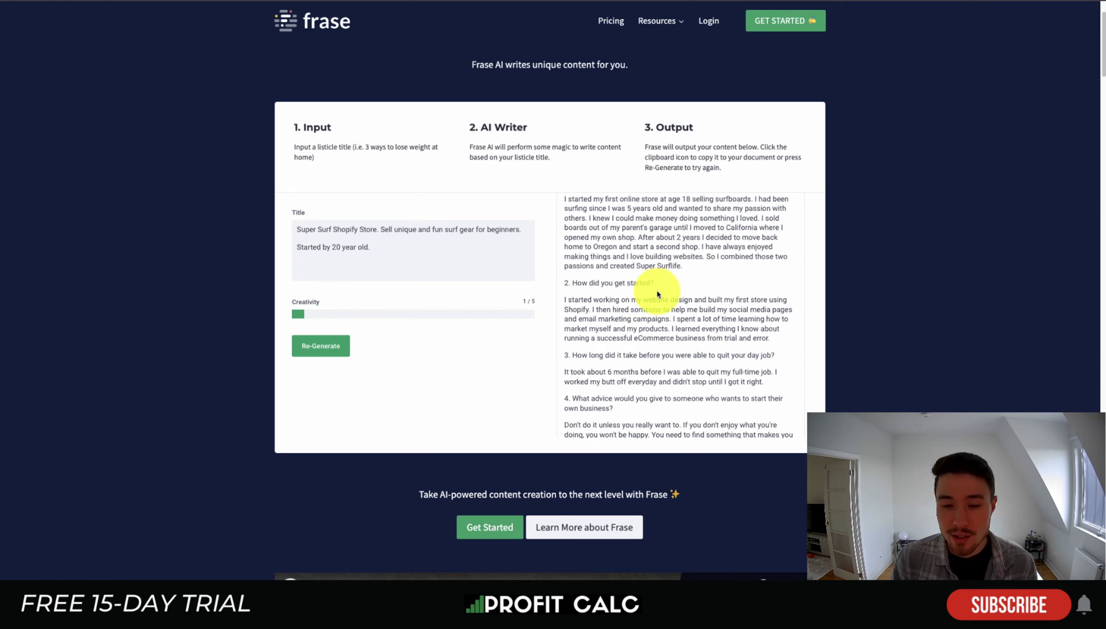
left_click_drag(674, 282, 736, 281)
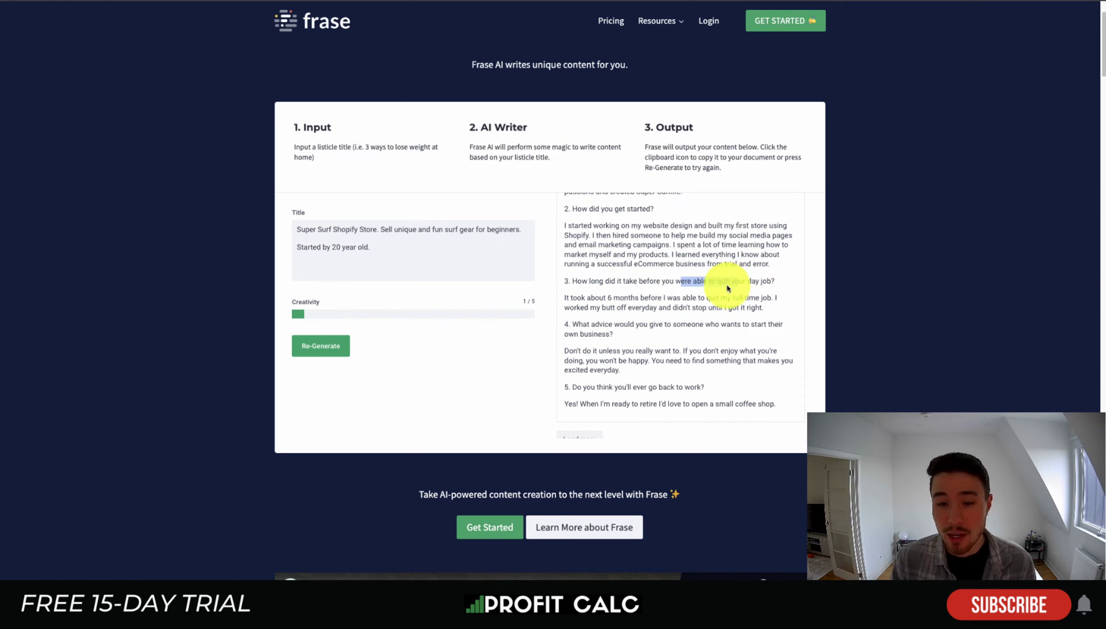
left_click(629, 324)
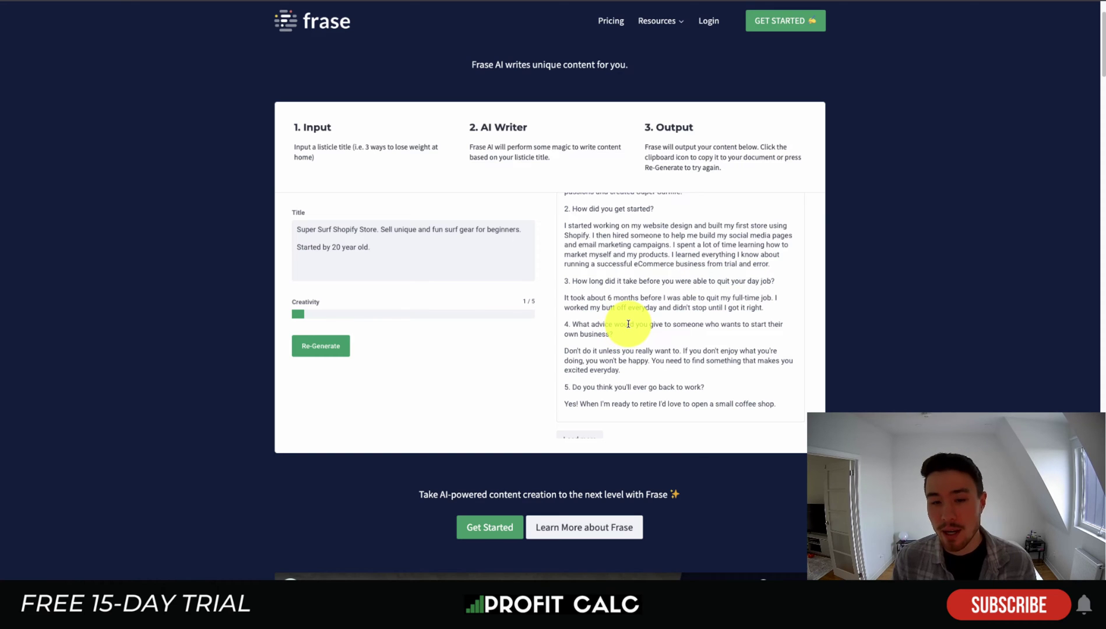
scroll(618, 326, "down", 1)
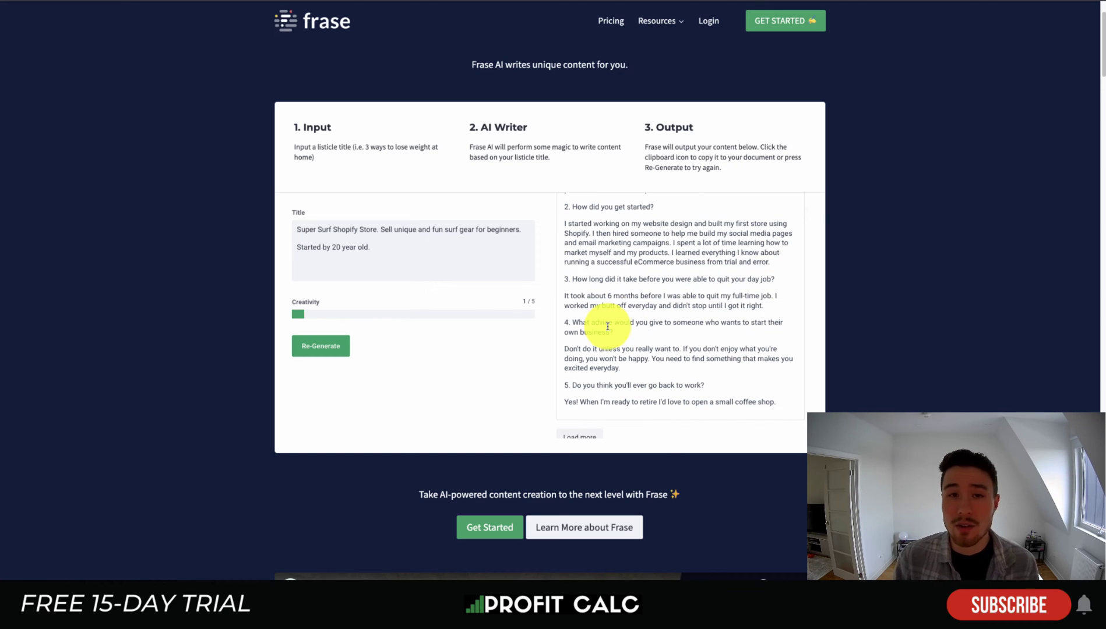
scroll(608, 326, "up", 3)
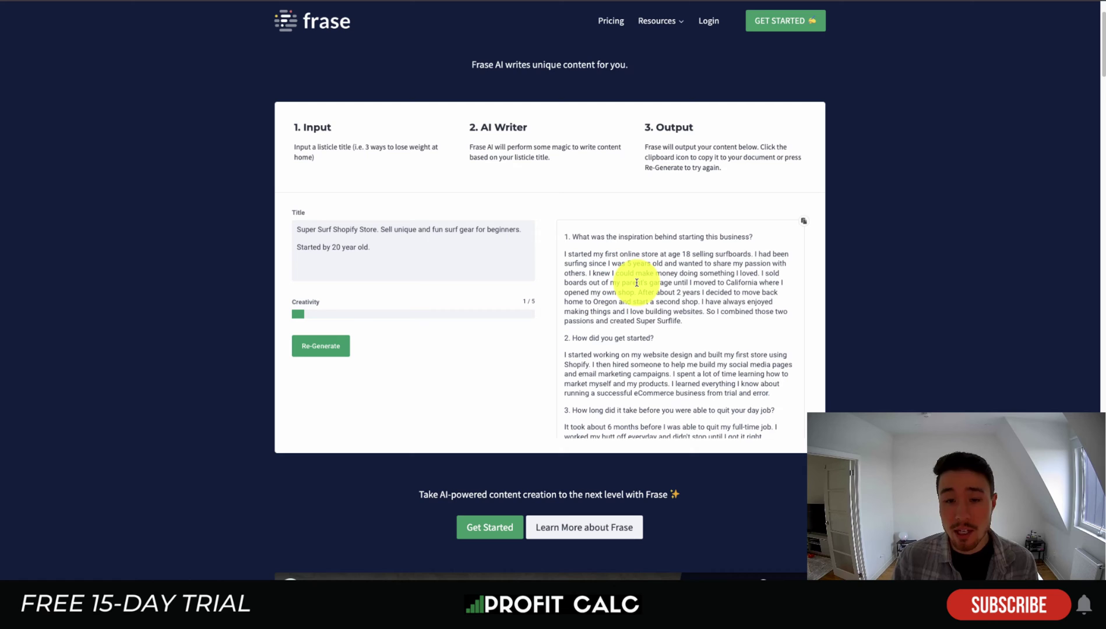
Select the first question about the store's inspiration together with its answer
left_click_drag(694, 326, 559, 258)
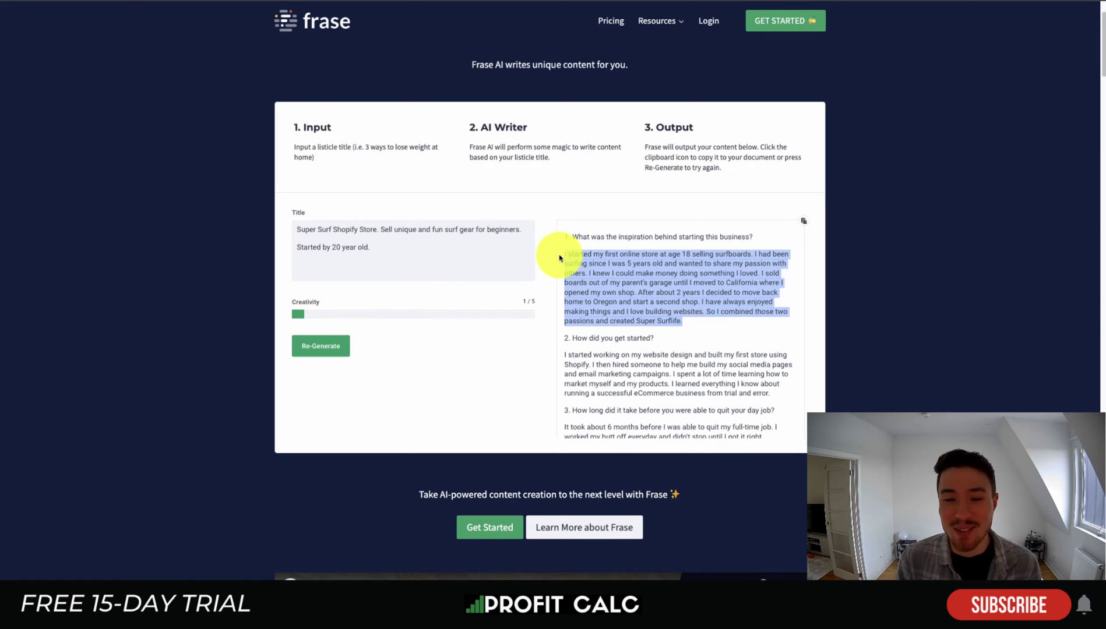
left_click(473, 268)
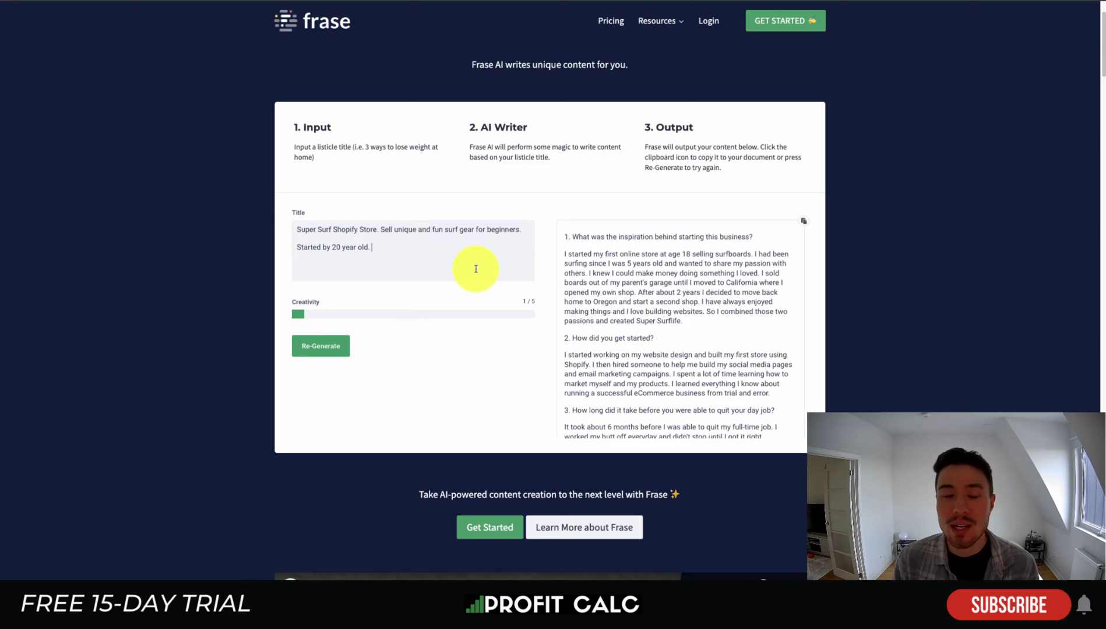
left_click_drag(699, 320, 573, 238)
key("ctrl+c")
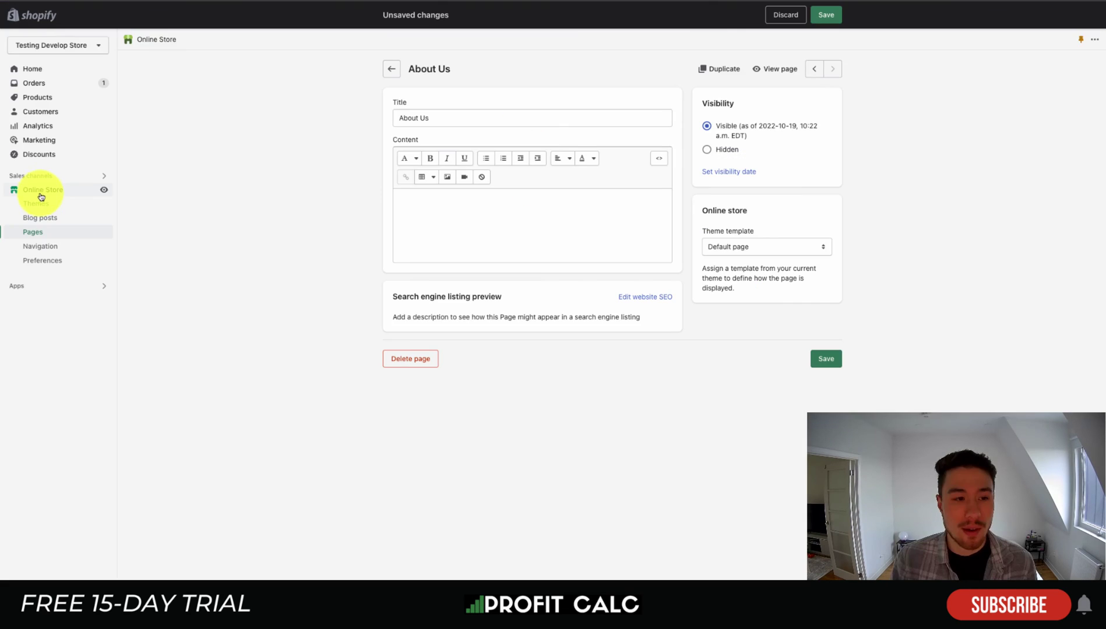
Add a new page under Online Store > Pages and title it About Us
left_click(40, 193)
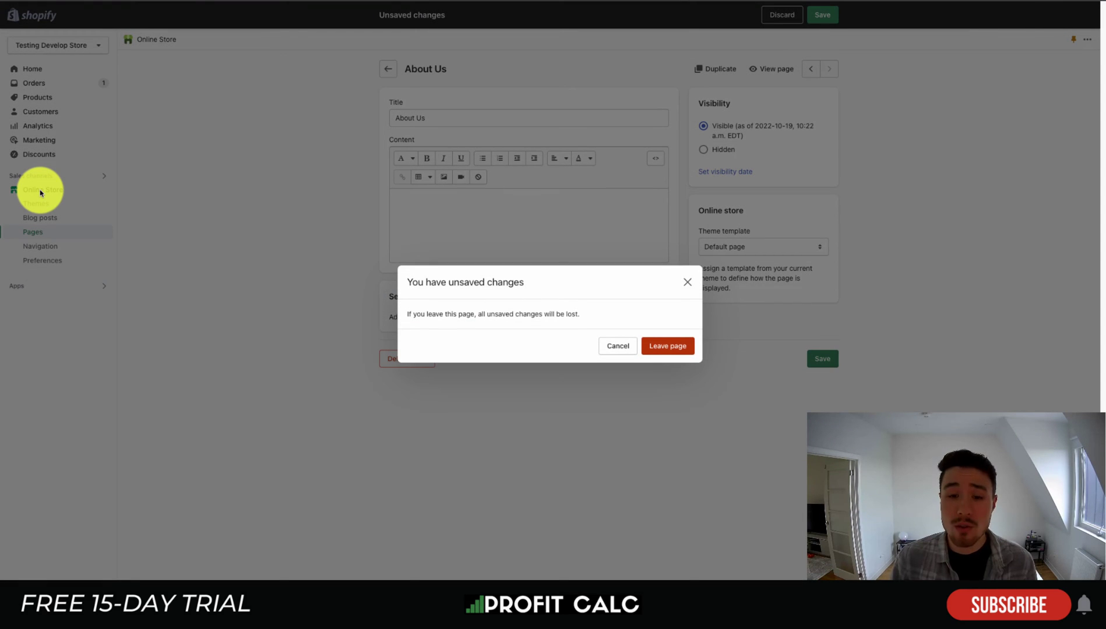
left_click(670, 346)
left_click(74, 192)
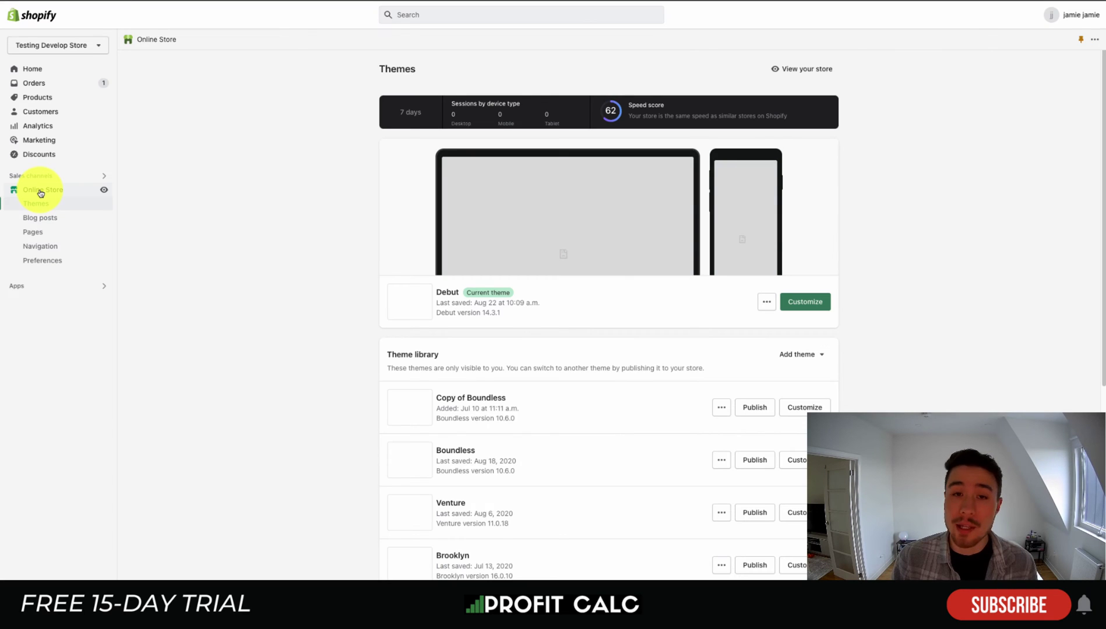
left_click(43, 231)
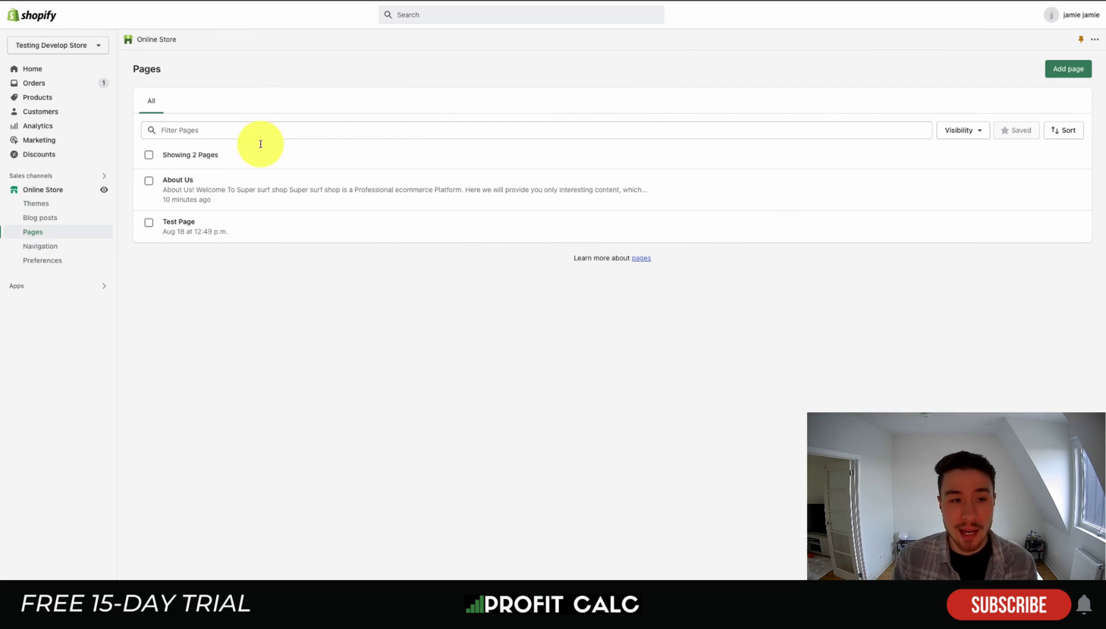
left_click(1069, 69)
left_click(419, 114)
type("Ablit")
Paste the store story, bold the opening question, and start a new paragraph at 'After about 2 years'
left_click(471, 217)
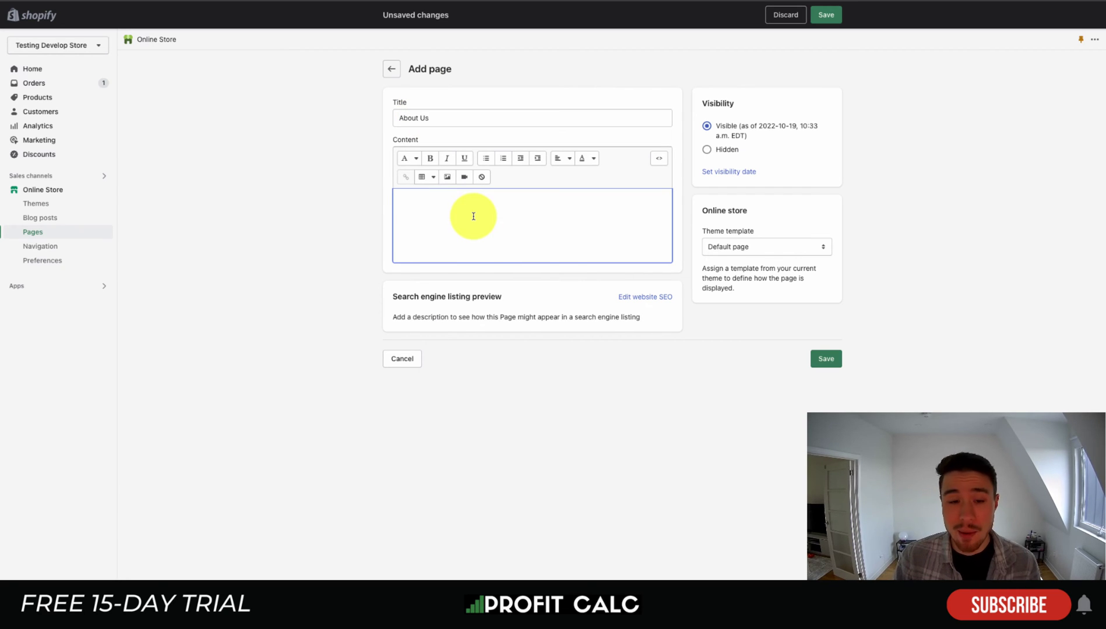
key("ctrl+v")
left_click_drag(579, 204, 399, 204)
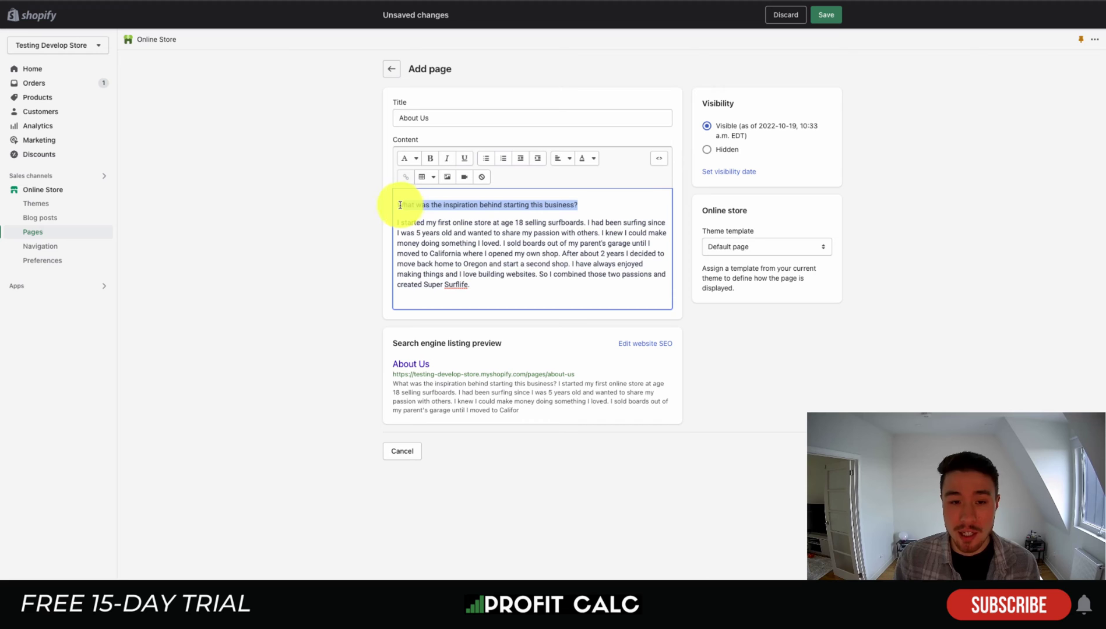
key("ctrl+b")
left_click(488, 275)
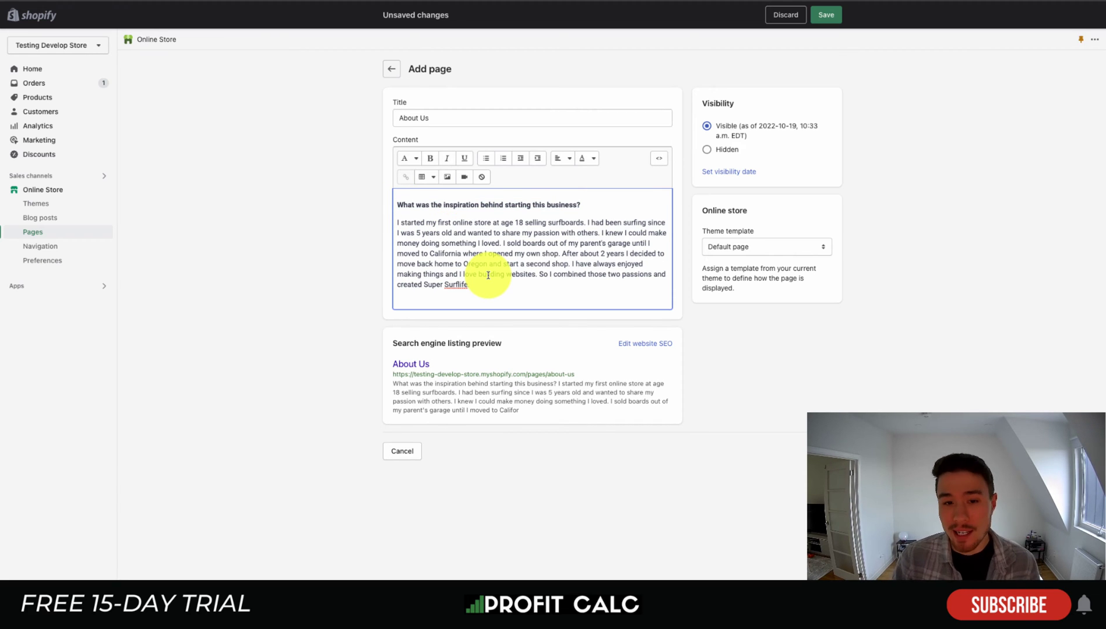
left_click(562, 254)
key("Return")
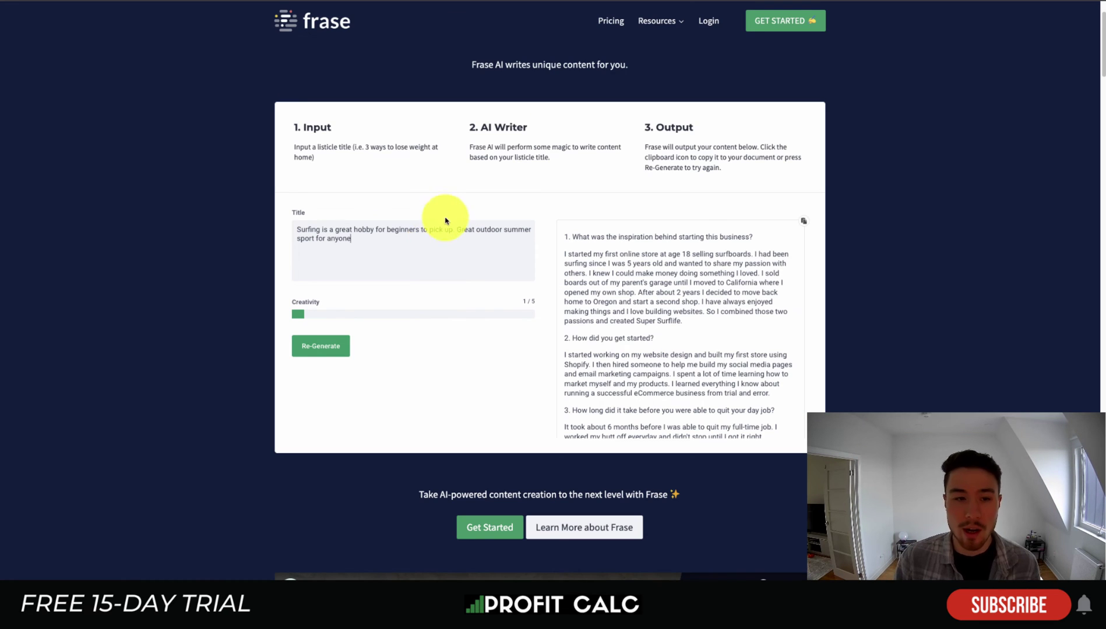
Regenerate the output from the surfing-for-beginners title
left_click_drag(308, 229, 376, 238)
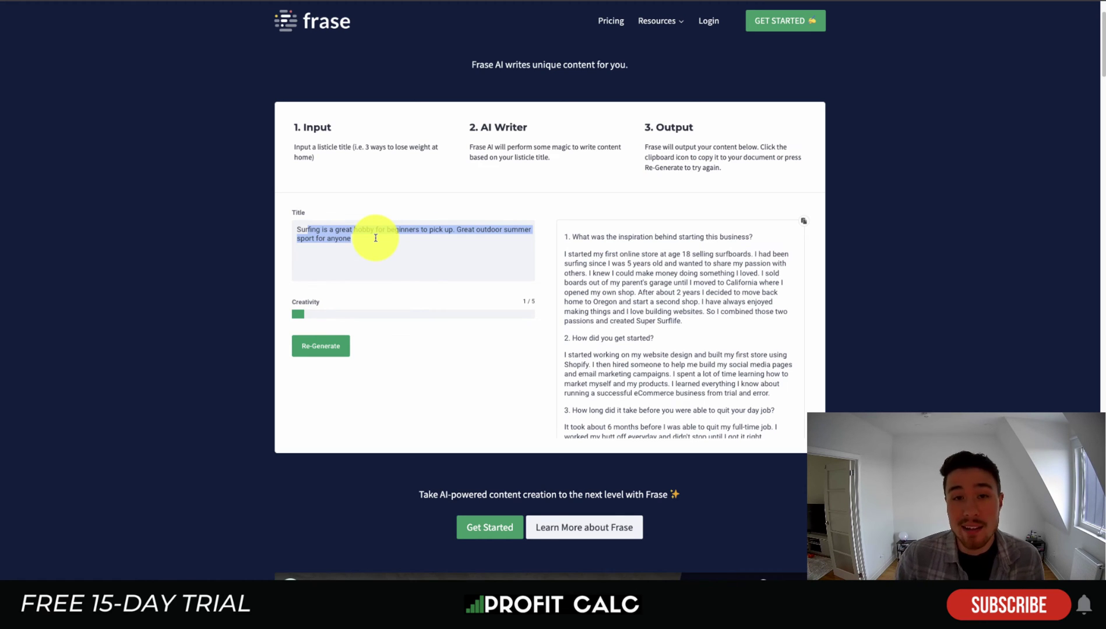
left_click(336, 341)
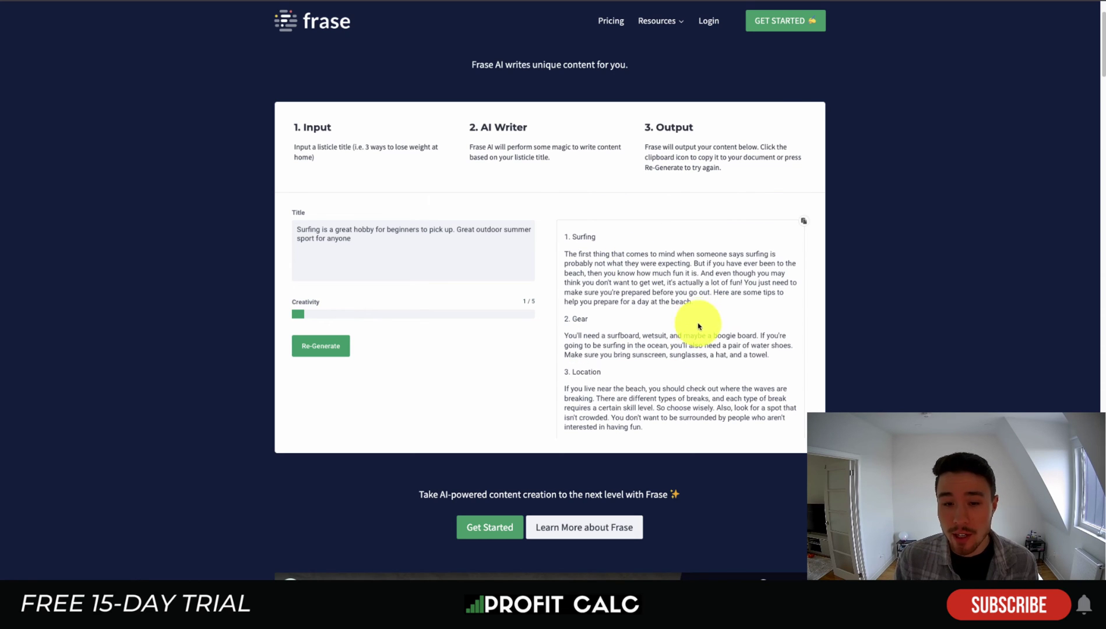
left_click_drag(769, 355, 607, 336)
scroll(653, 336, "down", 2)
left_click(780, 287)
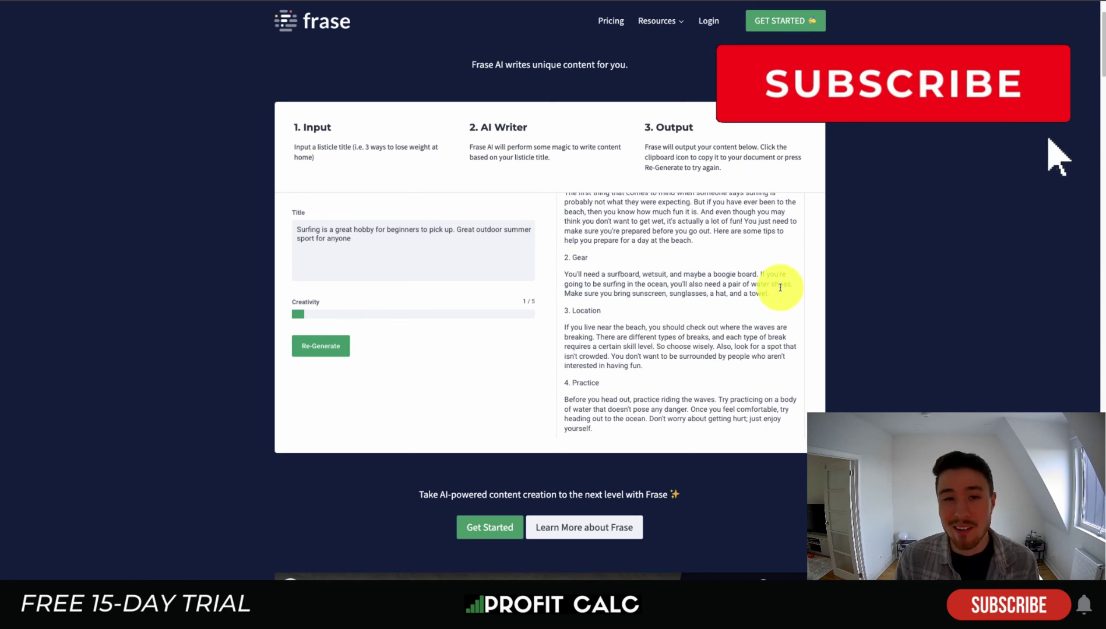
Select the generated tips from 1. Surfing through the Practice and Safety sections
scroll(655, 279, "down", 1)
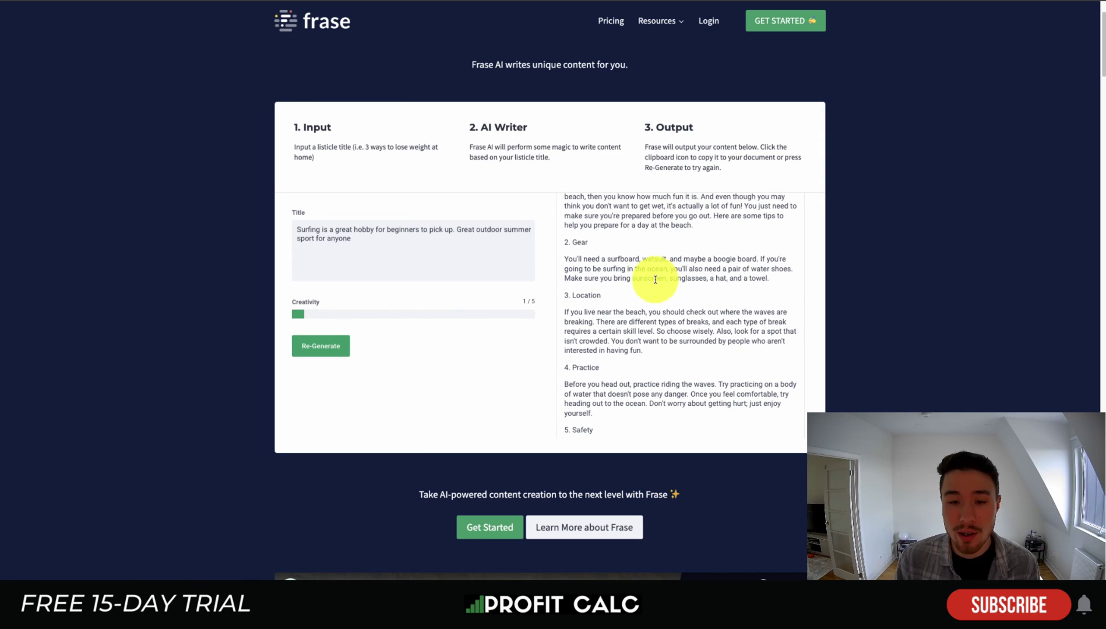
left_click_drag(655, 280, 687, 366)
scroll(685, 363, "down", 2)
left_click_drag(612, 292, 634, 370)
scroll(638, 396, "up", 5)
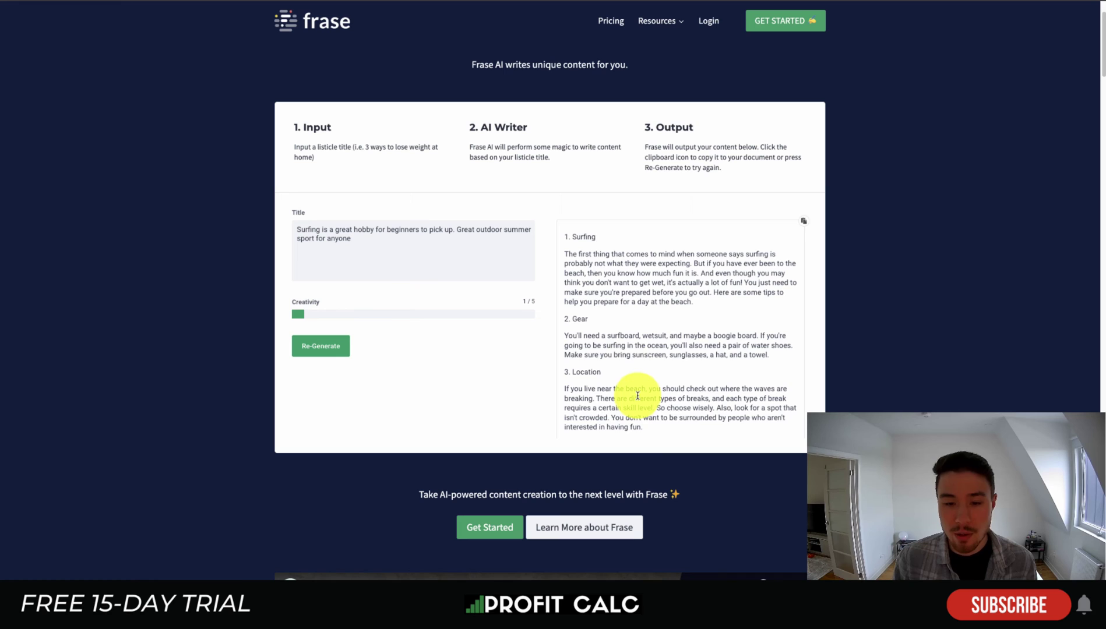
left_click_drag(646, 426, 577, 237)
key("ctrl+c")
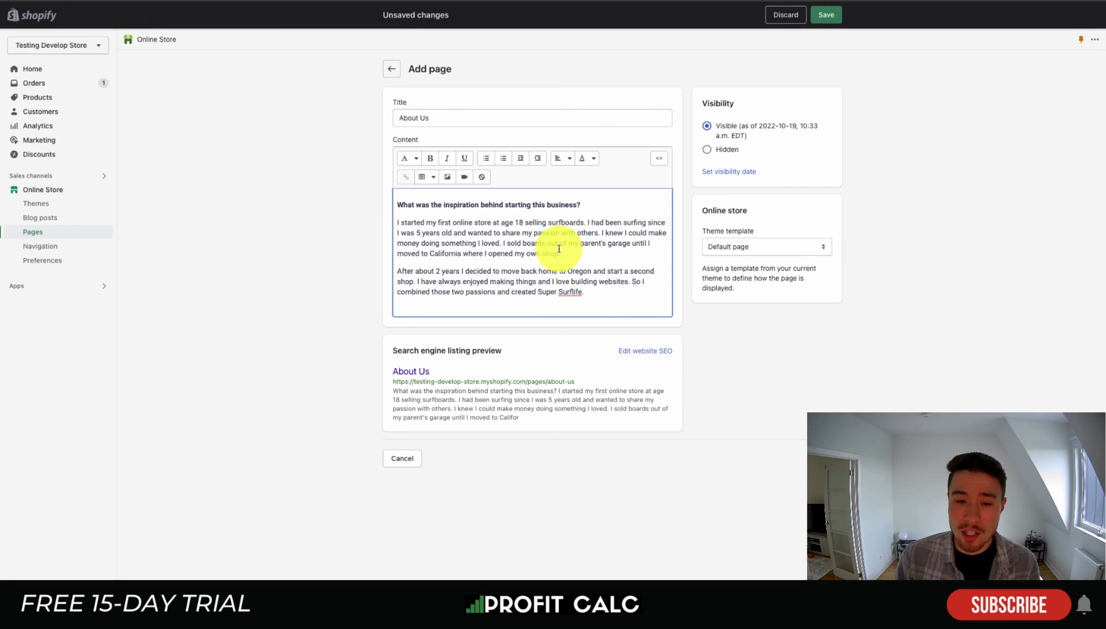
Paste the surfing tips after 'Surflife.' and add a bold 'Why you should pick up surfing' heading above 1. Surfing
left_click(592, 292)
key("ctrl+v")
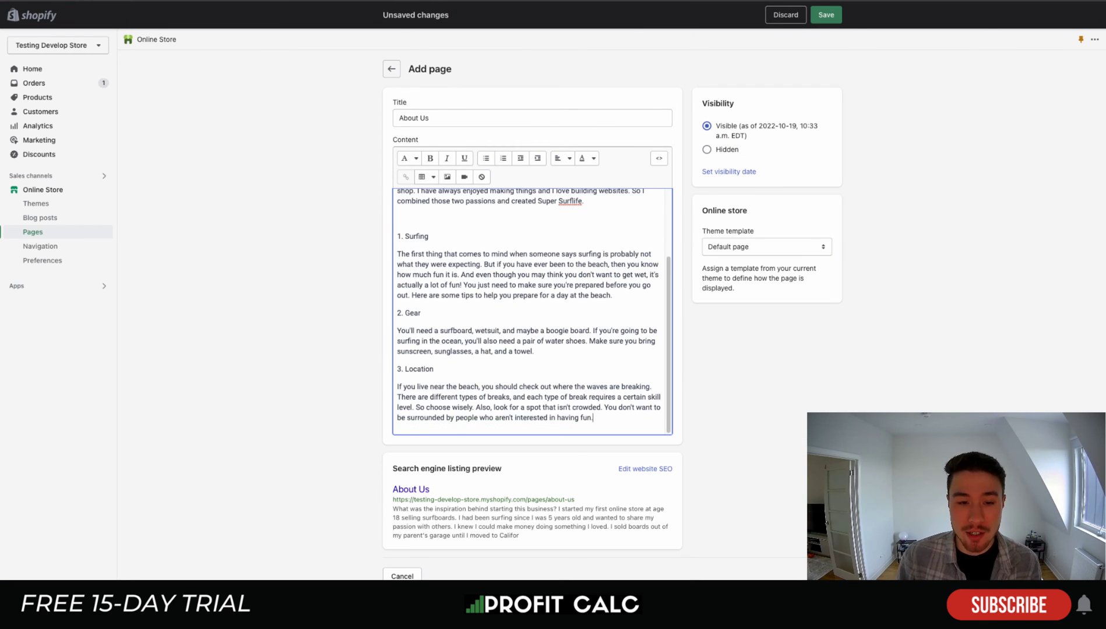
scroll(459, 247, "up", 2)
left_click(483, 239)
type("Why you should pick up surfing")
scroll(512, 297, "up", 2)
left_click_drag(397, 309, 501, 310)
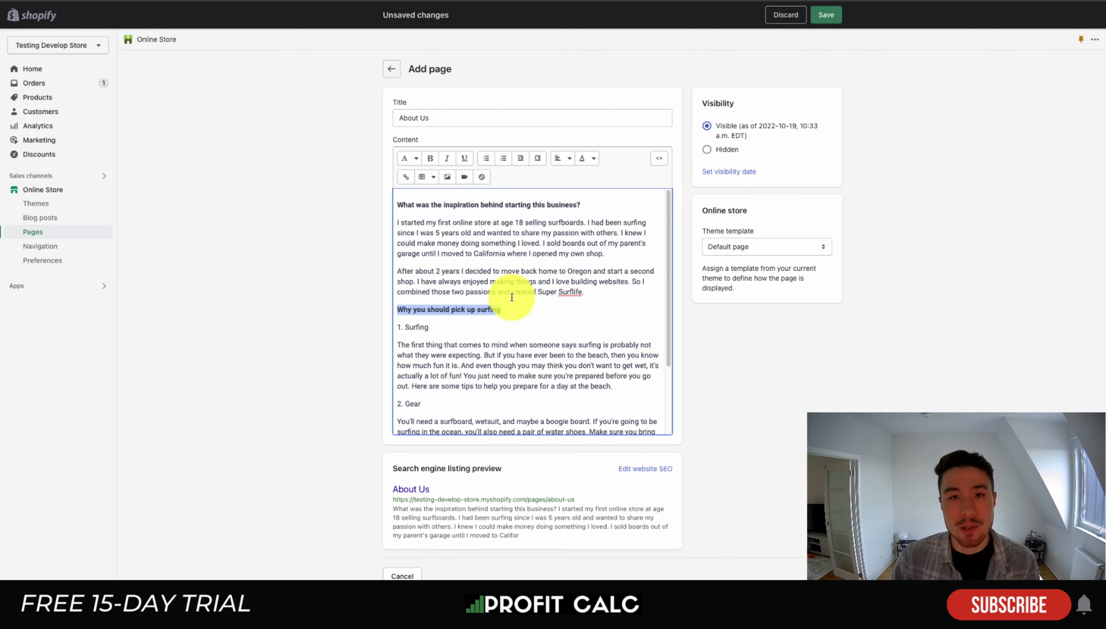
left_click(538, 208)
key("Home")
key("Return")
key("Return")
key("Return")
key("Return")
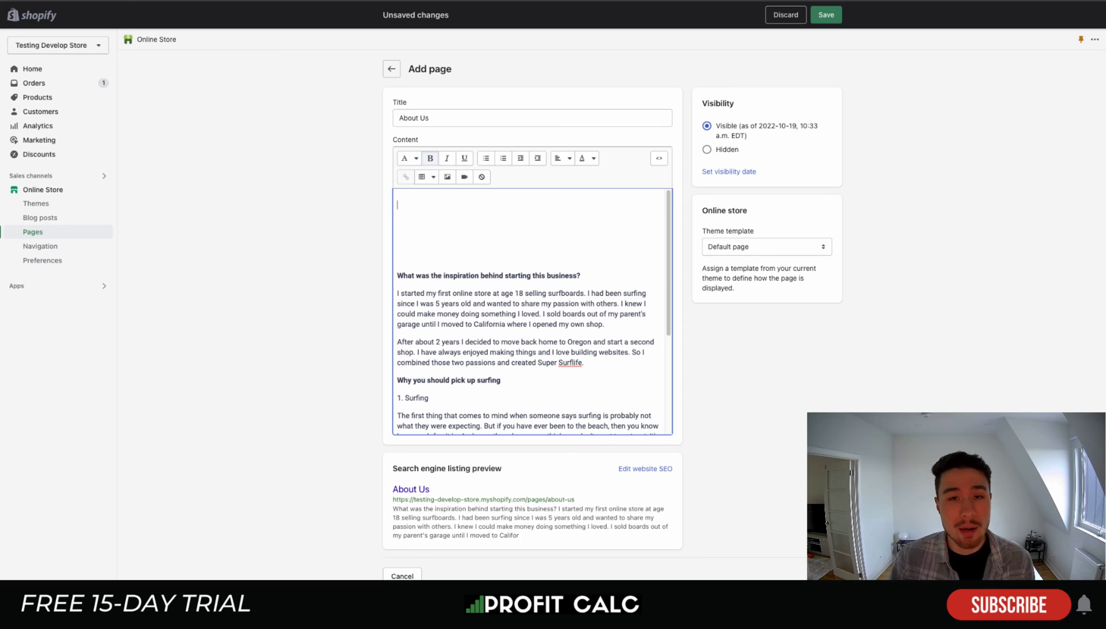
Paste the bold bullet outline at the top, then review its manufacturing and brand identity bullets
type("Why you started Why you are better than others. What's unique Story behind products Story behind manufacturing What you the customer get from purchasing our brand and becoming part of the \"brand\" identify")
left_click(579, 307)
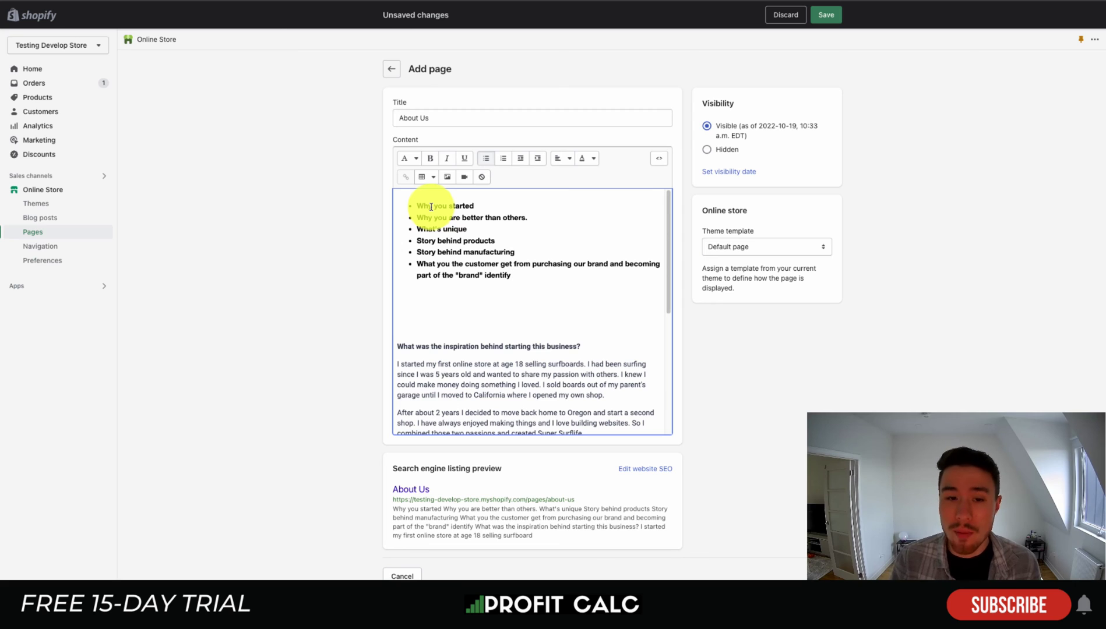
left_click_drag(448, 218, 530, 215)
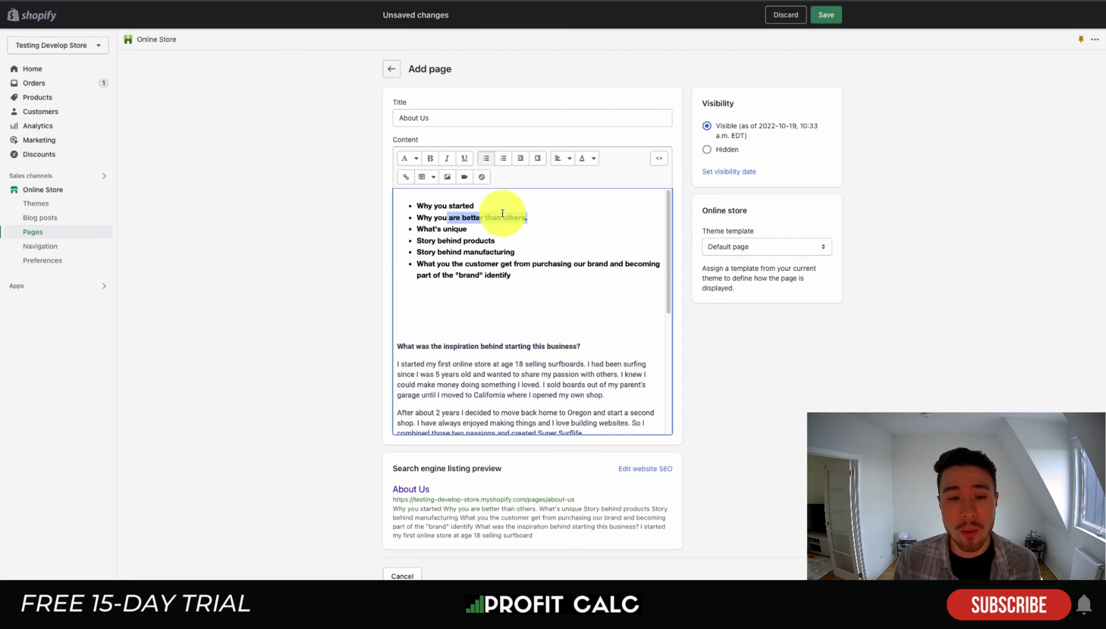
left_click(525, 237)
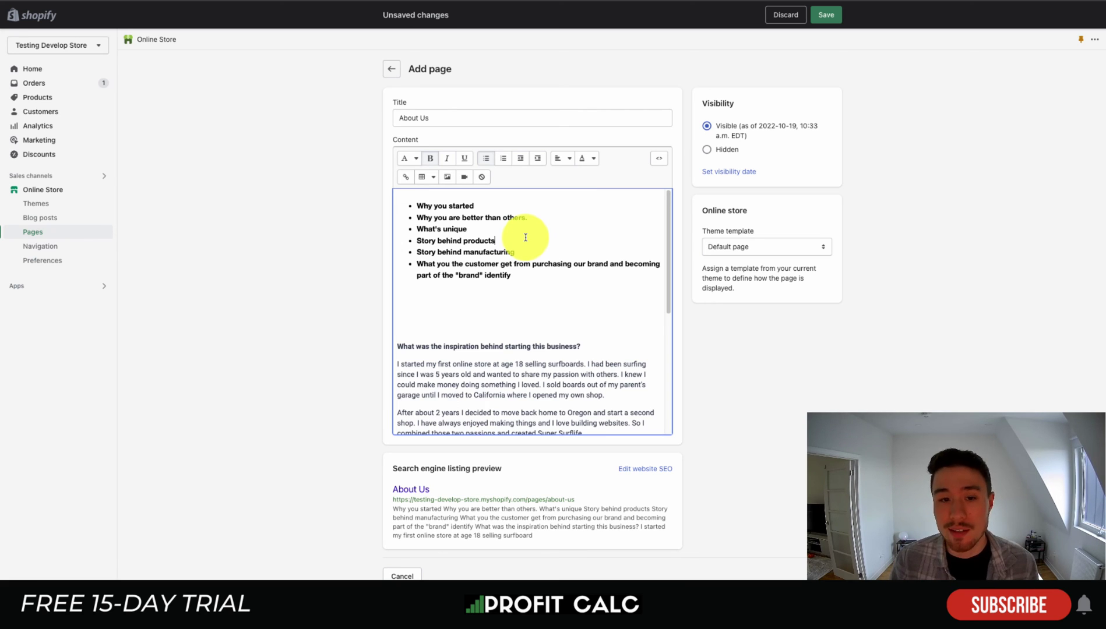
left_click_drag(515, 252, 432, 251)
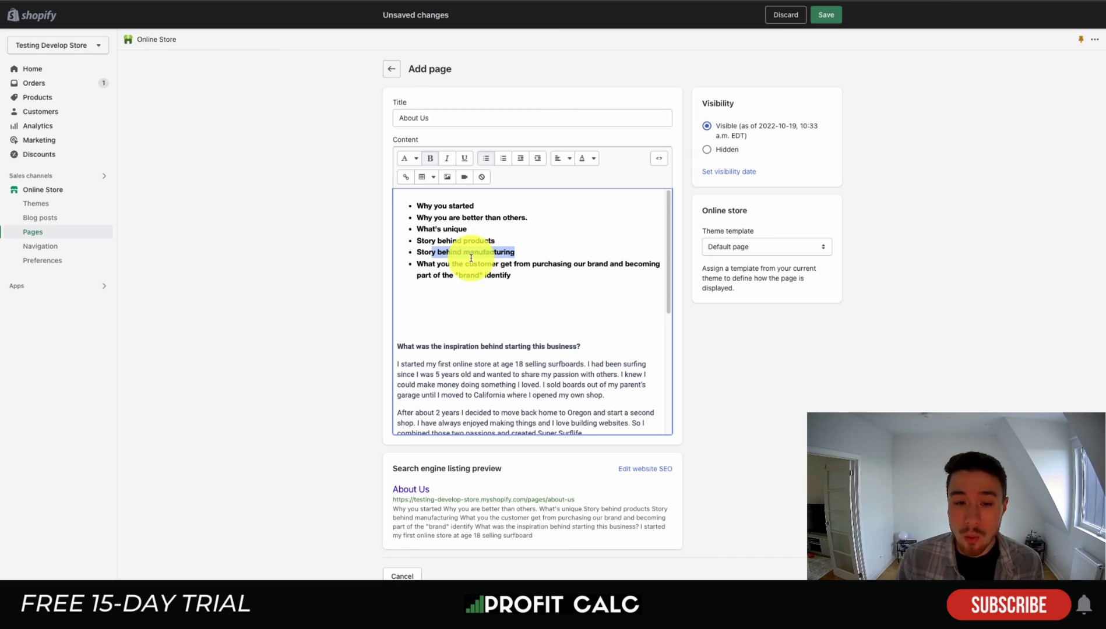
left_click_drag(470, 264, 505, 272)
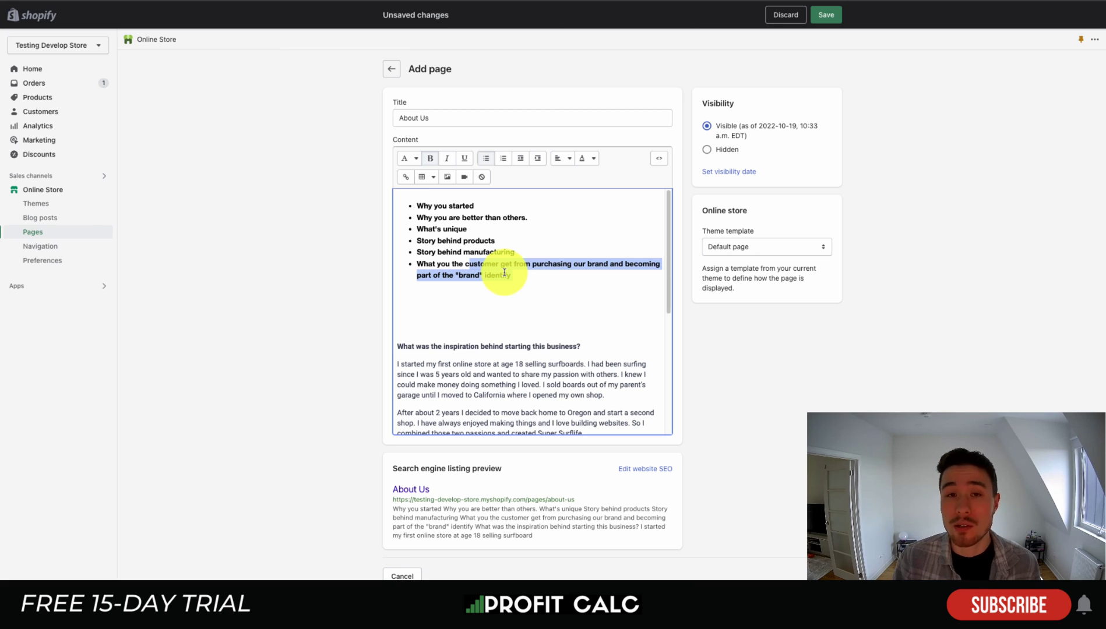
left_click(362, 285)
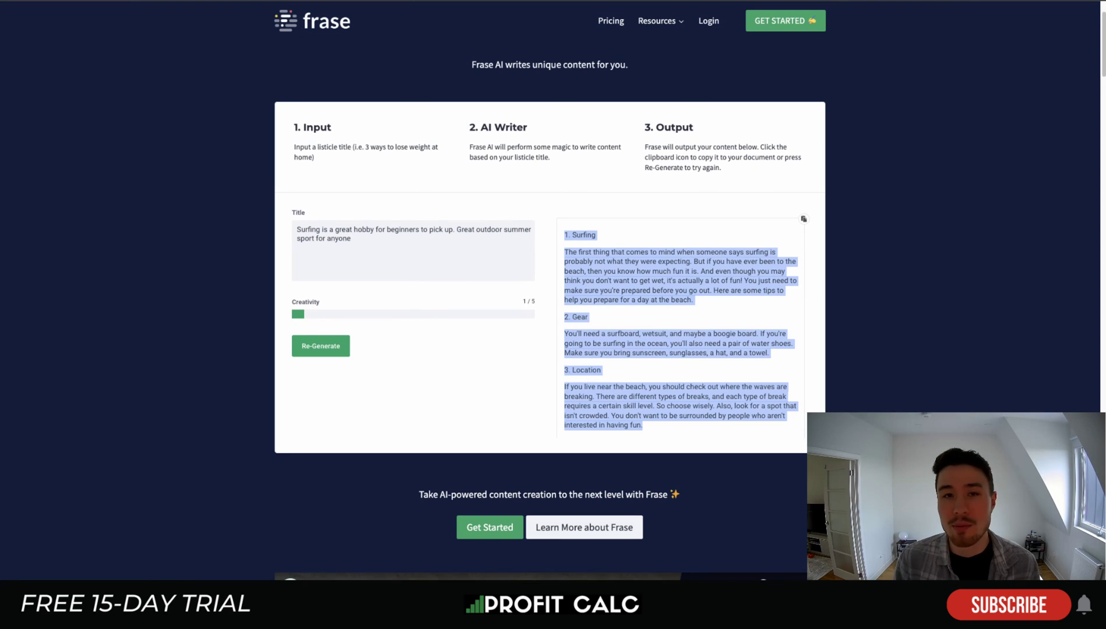
Clear the output selection by focusing the Frase title box
left_click(461, 248)
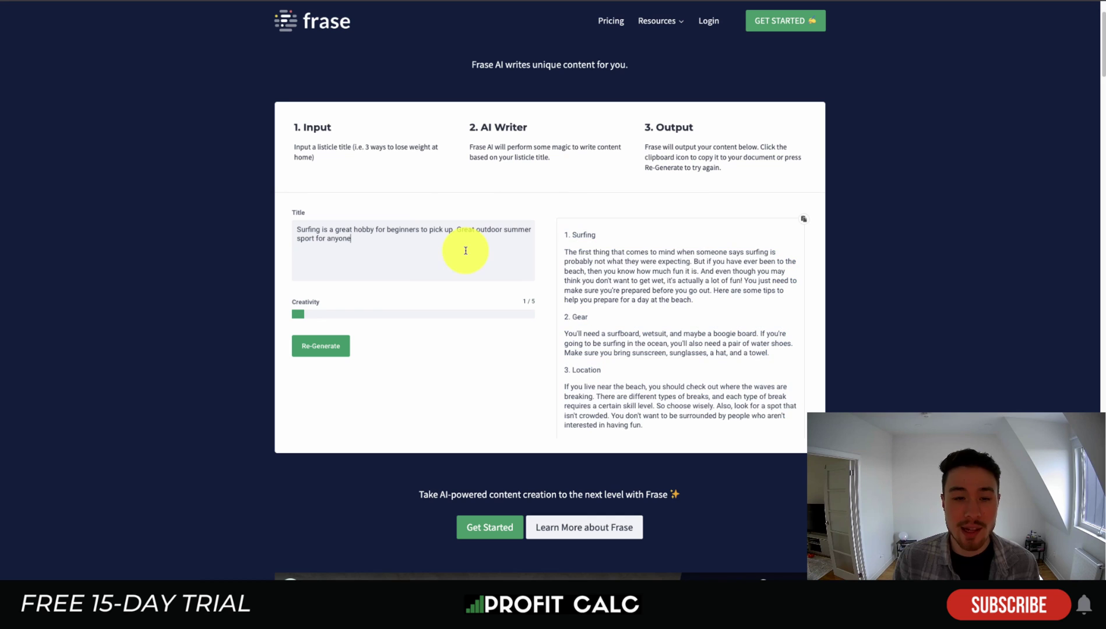